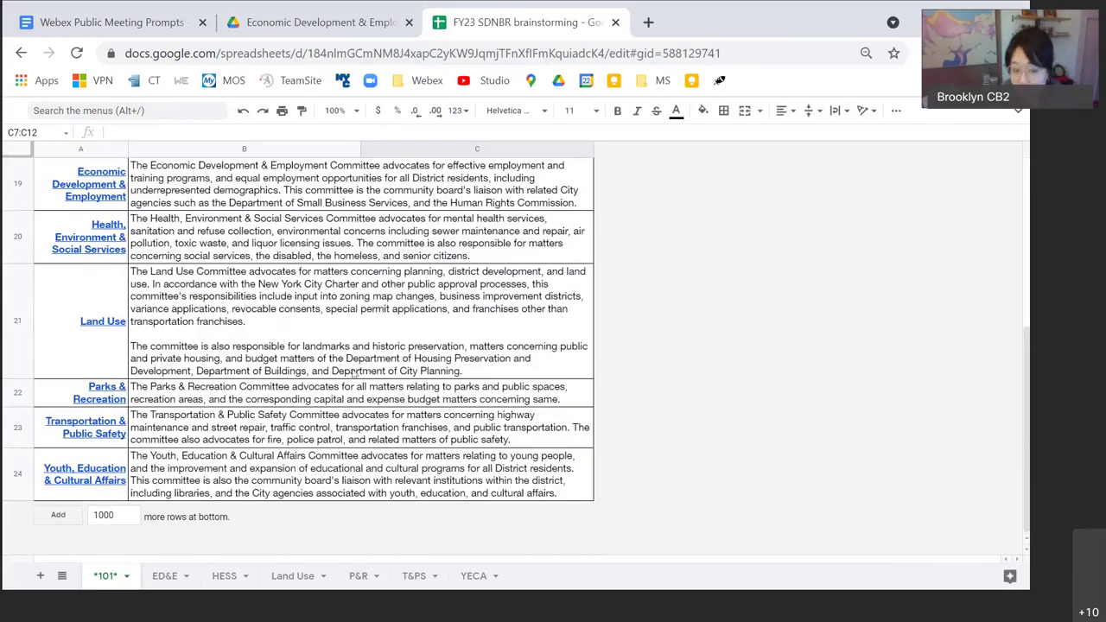
Step: Highlight the Youth, Education & Cultural Affairs row on the *101* sheet, review the schedule above it, and view the YECA sheet
{"action": "left_click", "coordinate": [21, 473]}
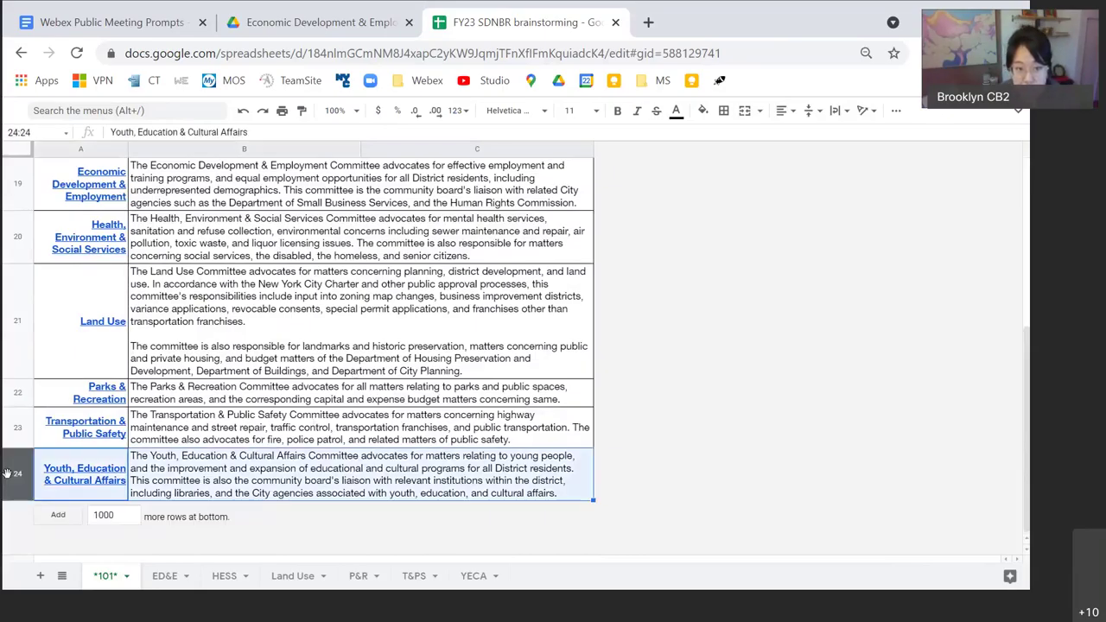
{"action": "scroll", "coordinate": [339, 429], "scroll_direction": "up", "scroll_amount": 10}
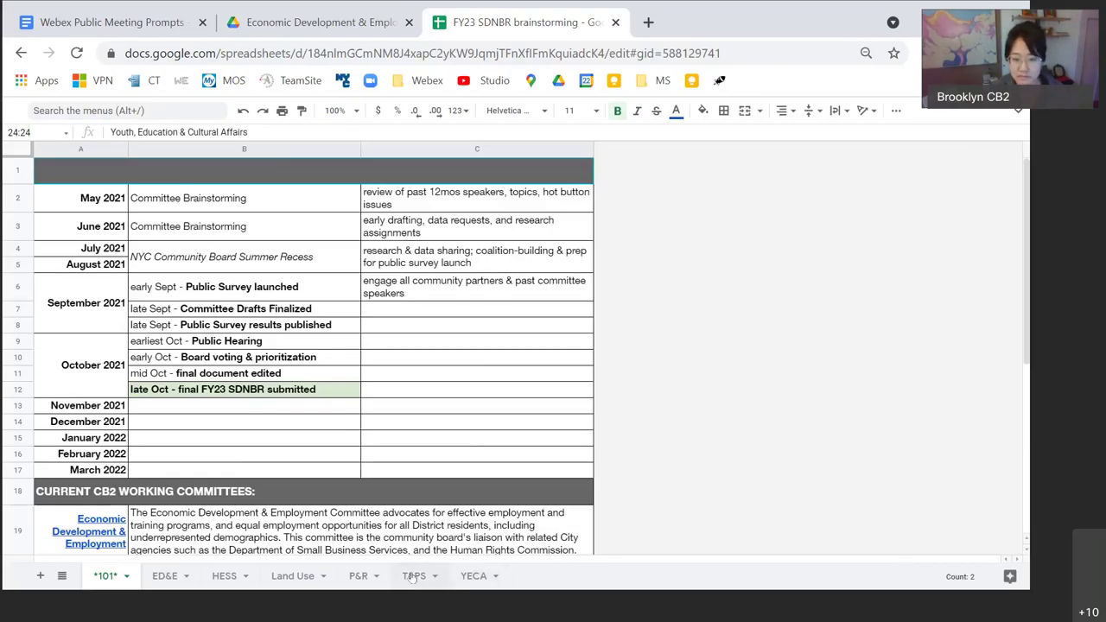
{"action": "left_click", "coordinate": [474, 577]}
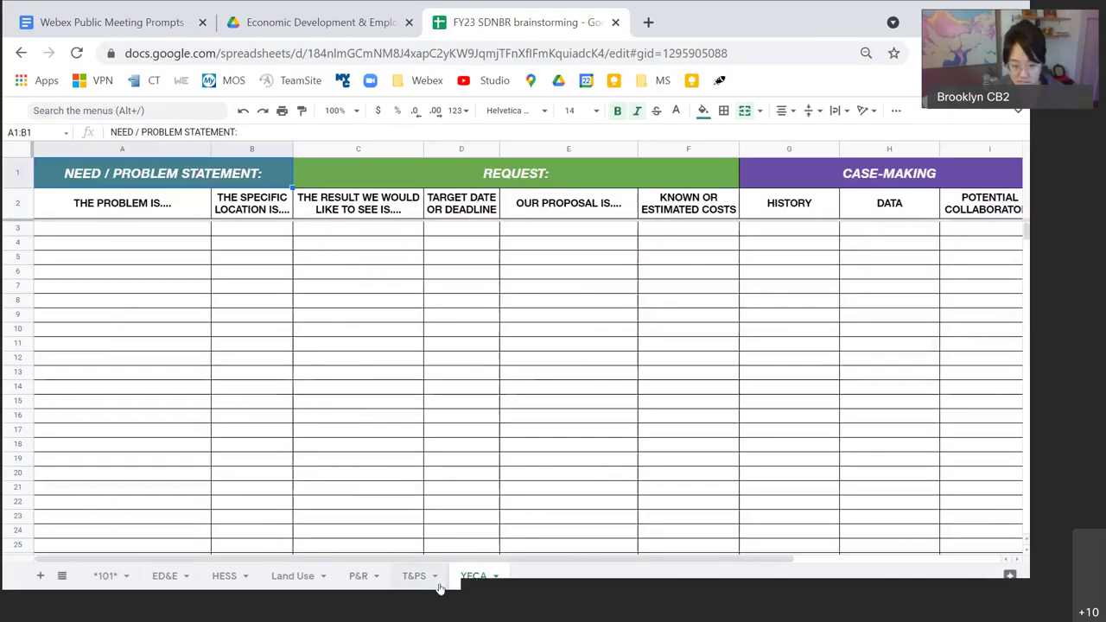
Step: On the T&PS sheet, highlight the Open Streets entry in row 3, its specific location, and its request cells C3:F3
{"action": "left_click", "coordinate": [416, 576]}
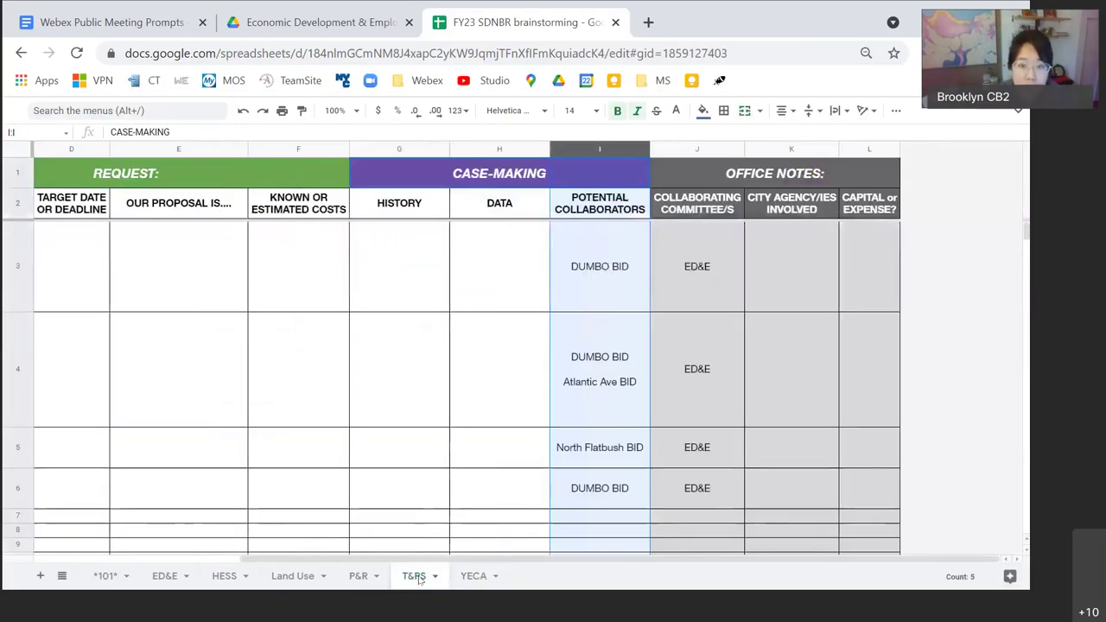
{"action": "scroll", "coordinate": [483, 528], "scroll_direction": "left", "scroll_amount": 6}
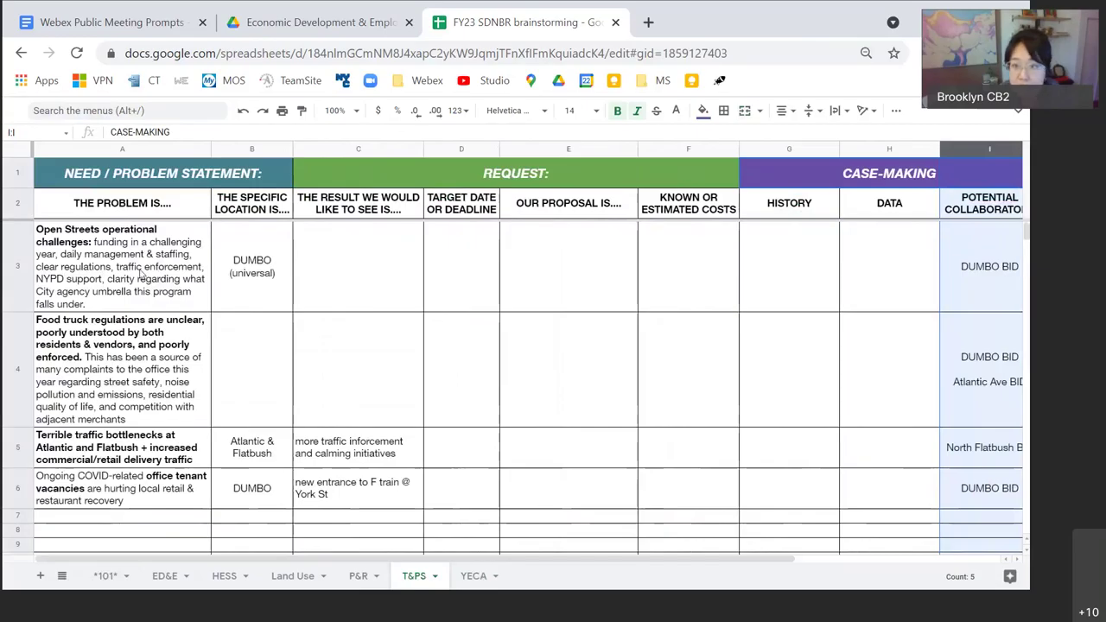
{"action": "left_click", "coordinate": [93, 287]}
{"action": "left_click", "coordinate": [12, 290]}
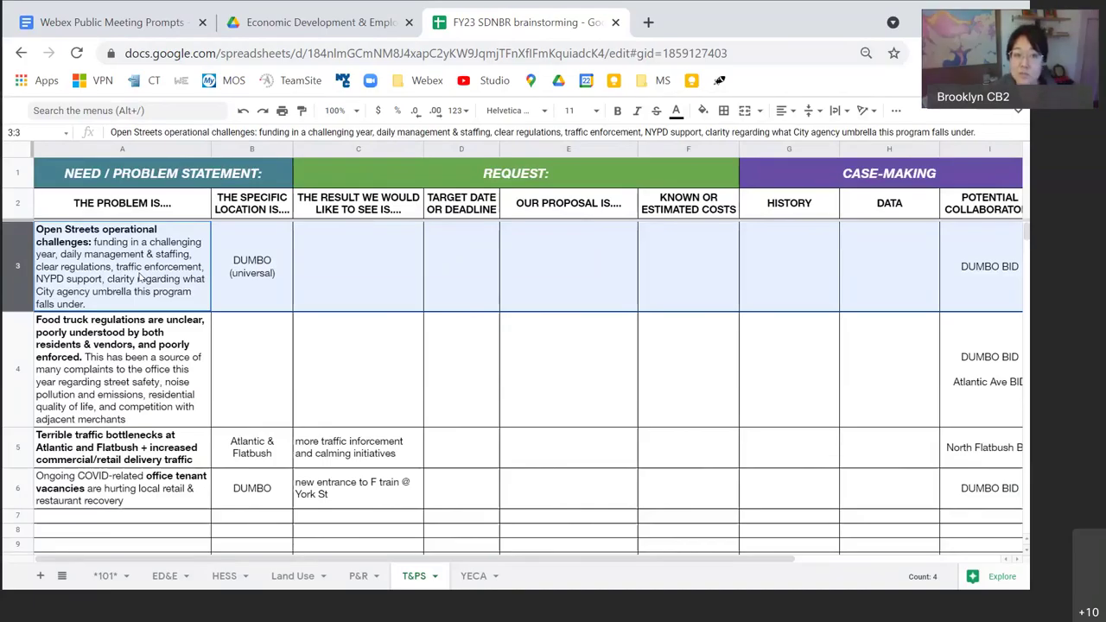
{"action": "left_click", "coordinate": [242, 278]}
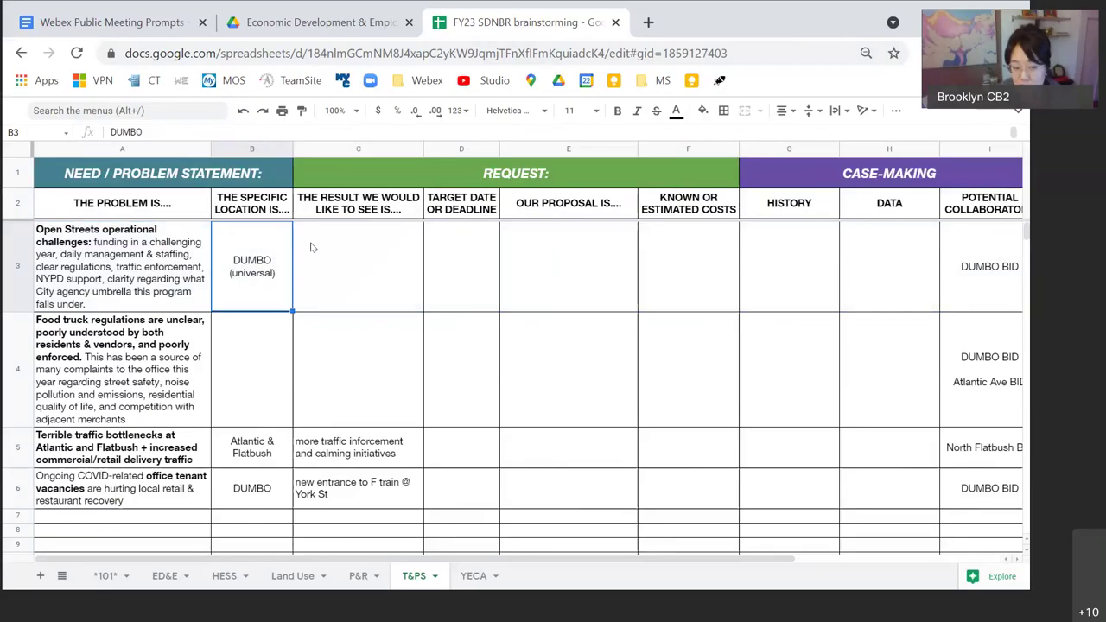
{"action": "left_click_drag", "start_coordinate": [338, 282], "coordinate": [660, 268]}
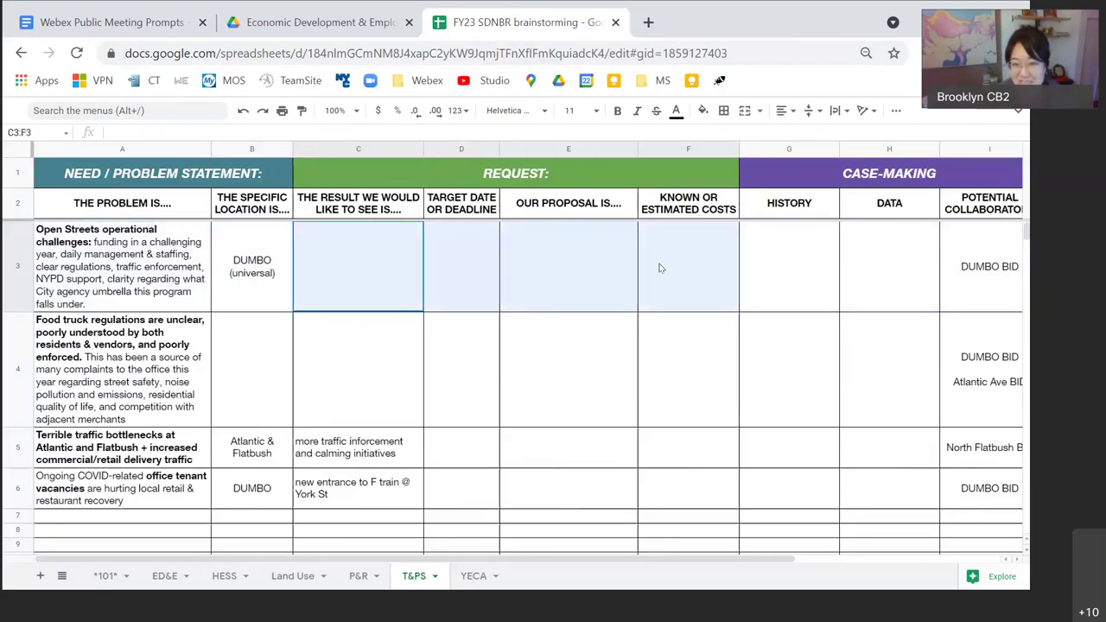
{"action": "left_click_drag", "start_coordinate": [659, 268], "coordinate": [659, 268]}
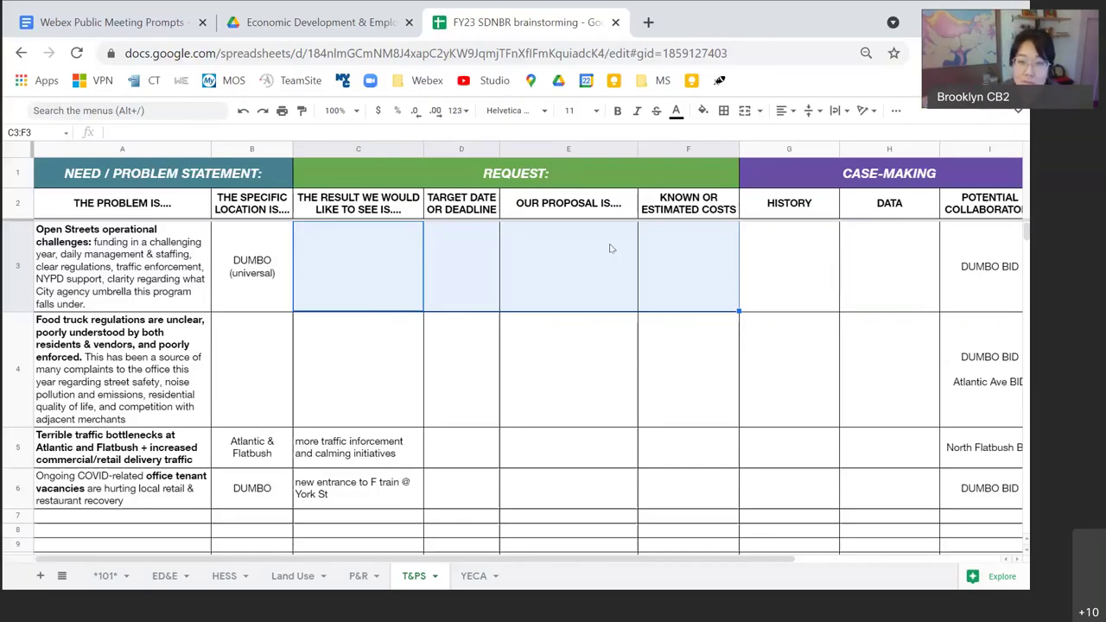
Step: Go through the Open Streets entry's proposal, estimated costs, history, data and potential collaborators cells on the T&PS sheet
{"action": "left_click", "coordinate": [584, 267]}
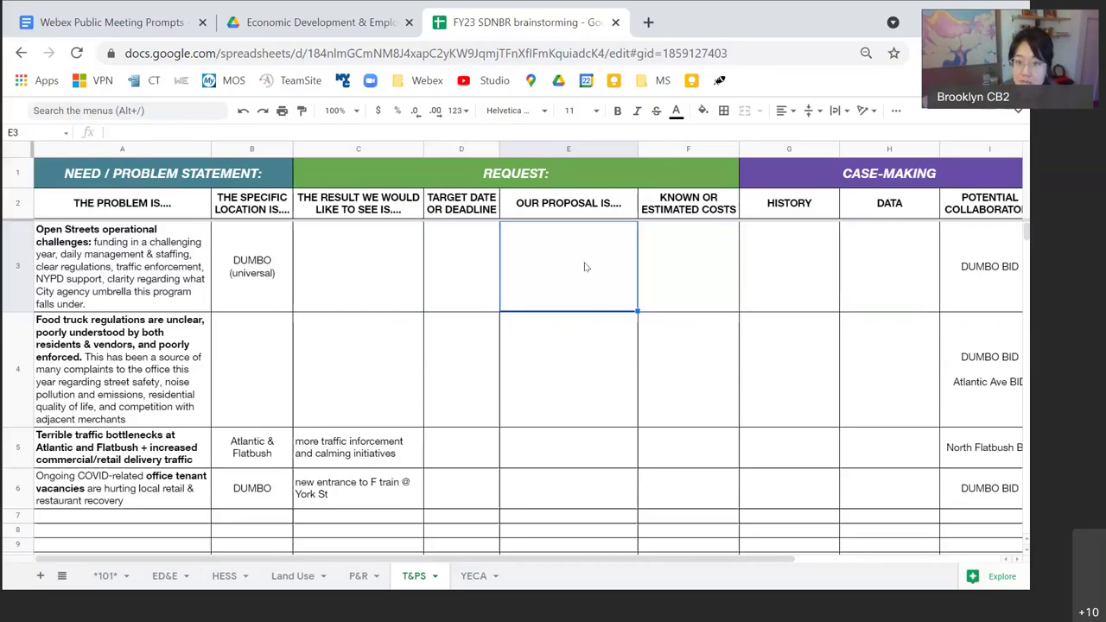
{"action": "left_click", "coordinate": [689, 283]}
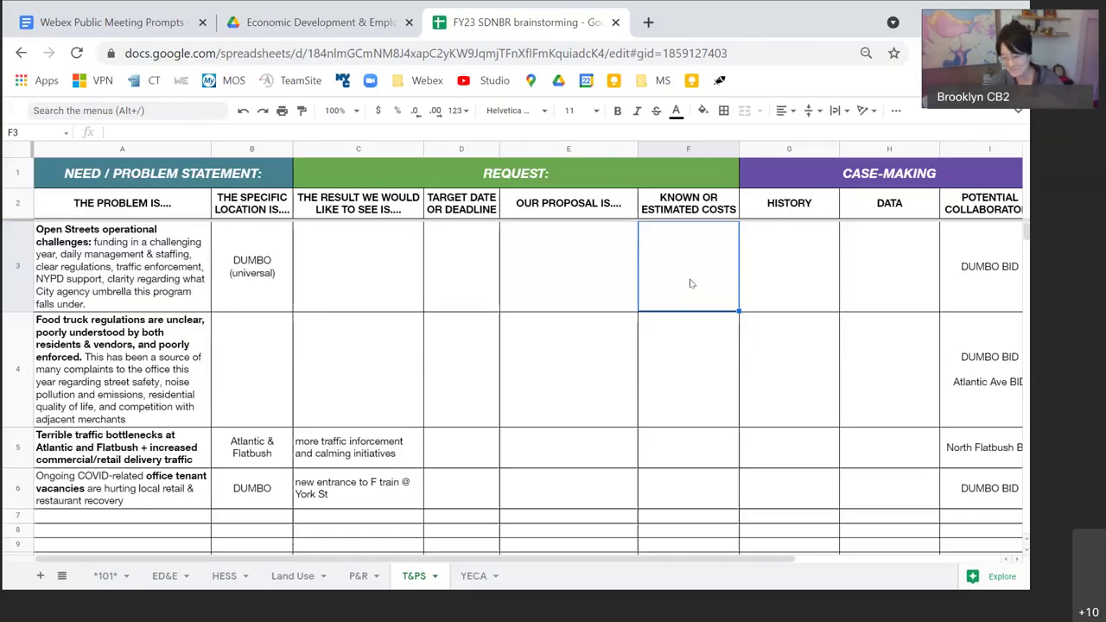
{"action": "left_click", "coordinate": [788, 294]}
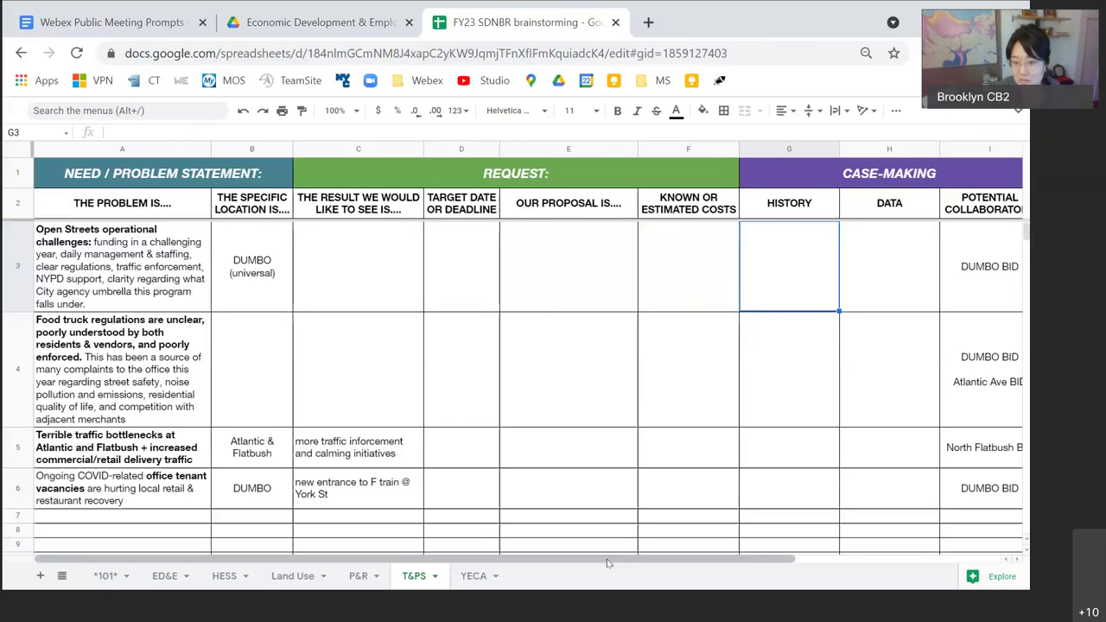
{"action": "left_click_drag", "start_coordinate": [622, 559], "coordinate": [771, 567]}
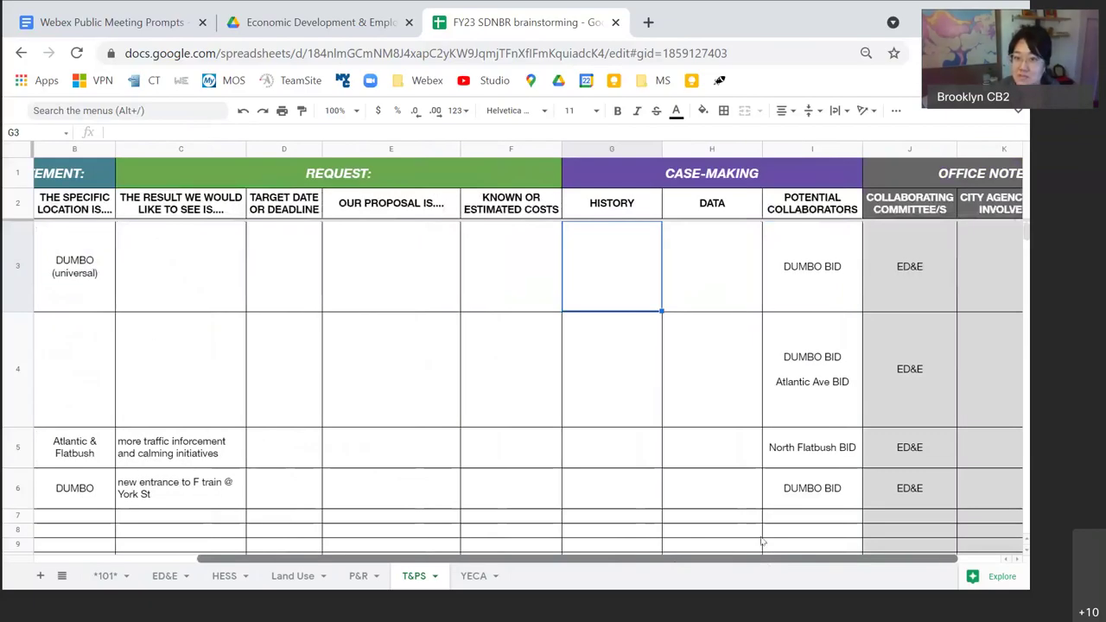
{"action": "left_click", "coordinate": [718, 287]}
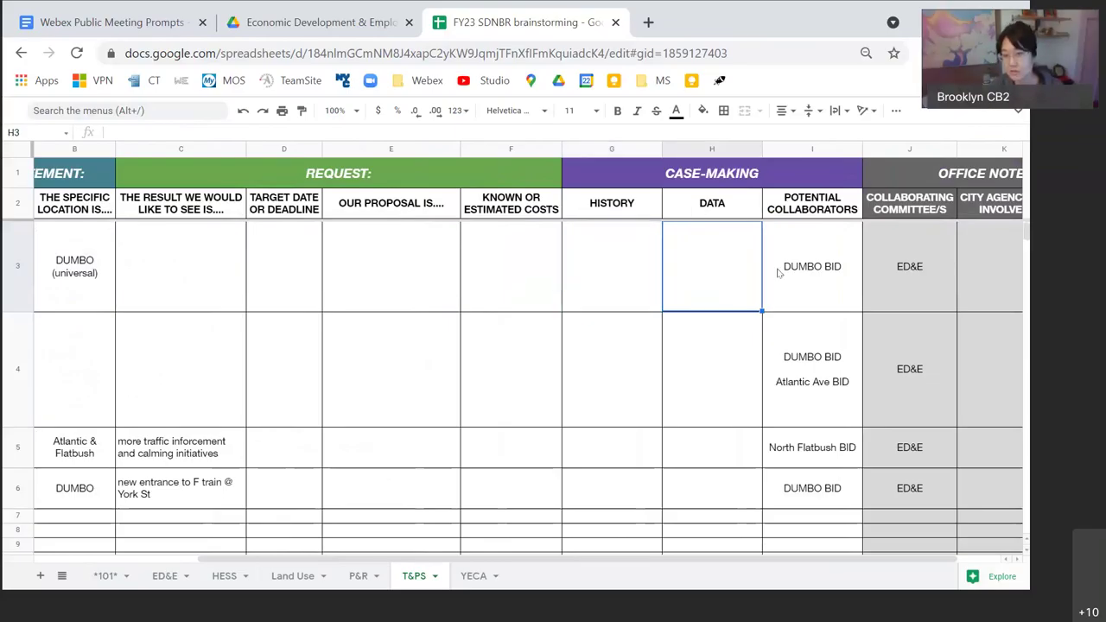
{"action": "left_click", "coordinate": [785, 298]}
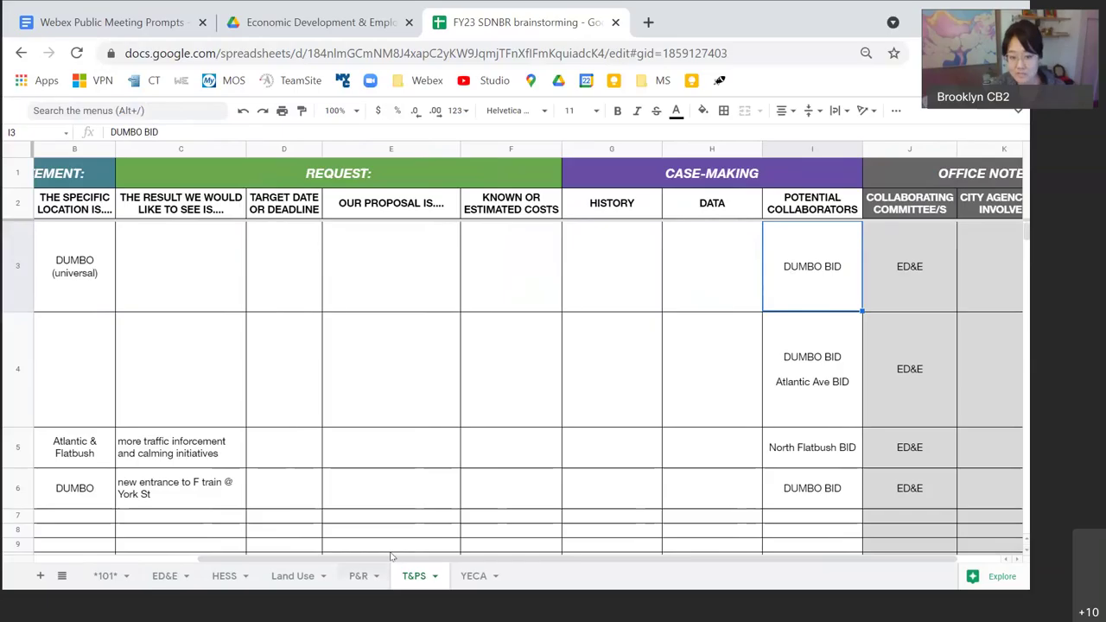
{"action": "scroll", "coordinate": [391, 562], "scroll_direction": "left", "scroll_amount": 3}
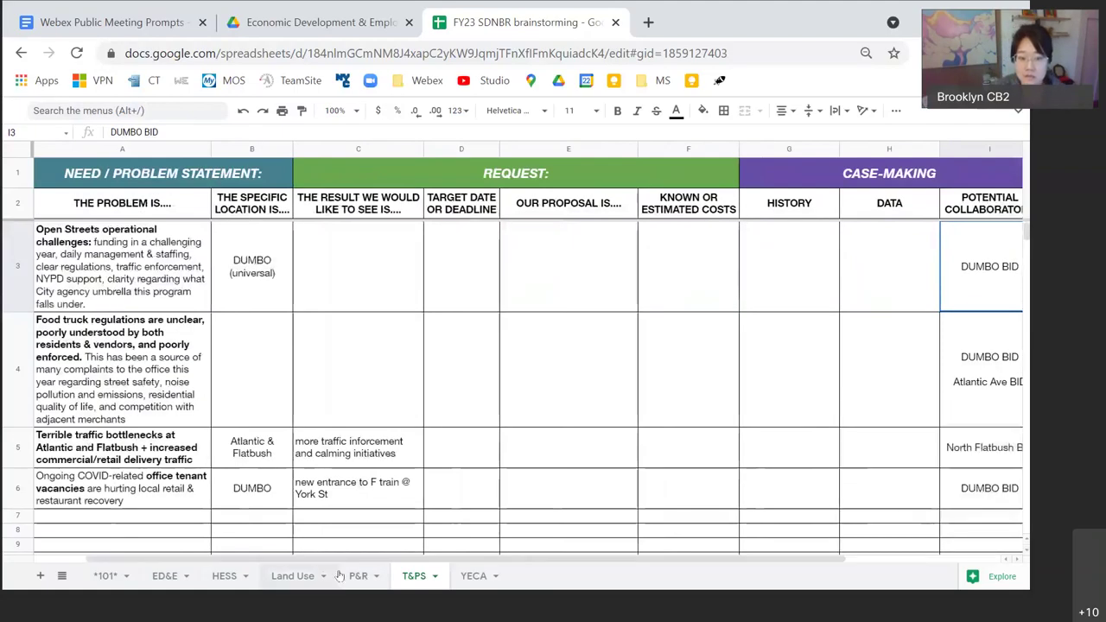
Step: Review the P&R, Land Use and HESS sheets, highlighting rows 3 and 4 on the Land Use sheet
{"action": "left_click", "coordinate": [358, 576]}
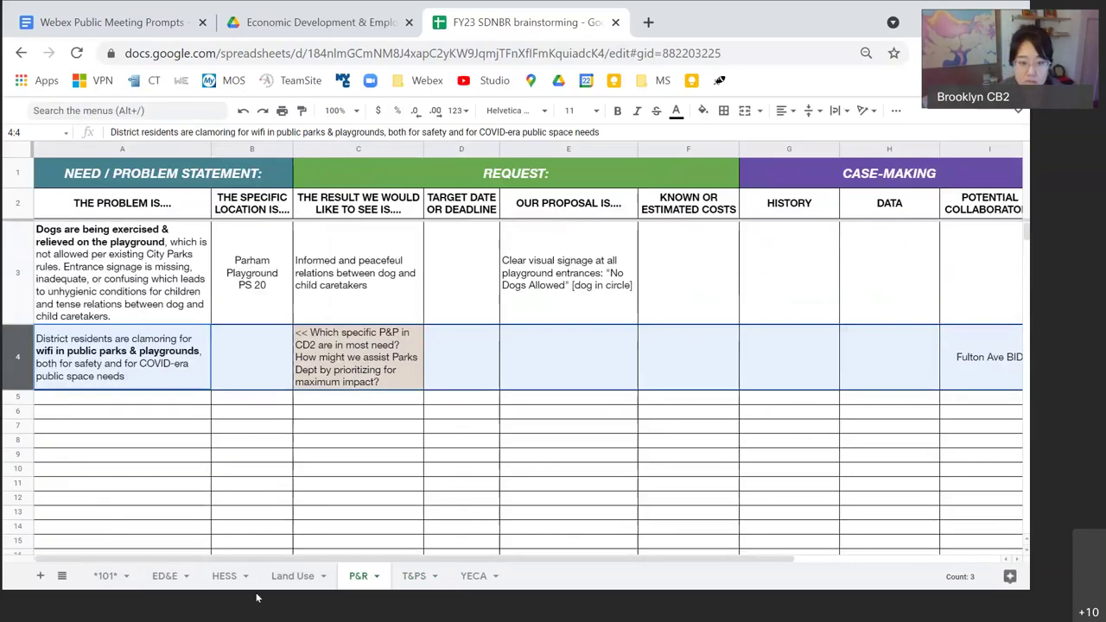
{"action": "left_click", "coordinate": [292, 575]}
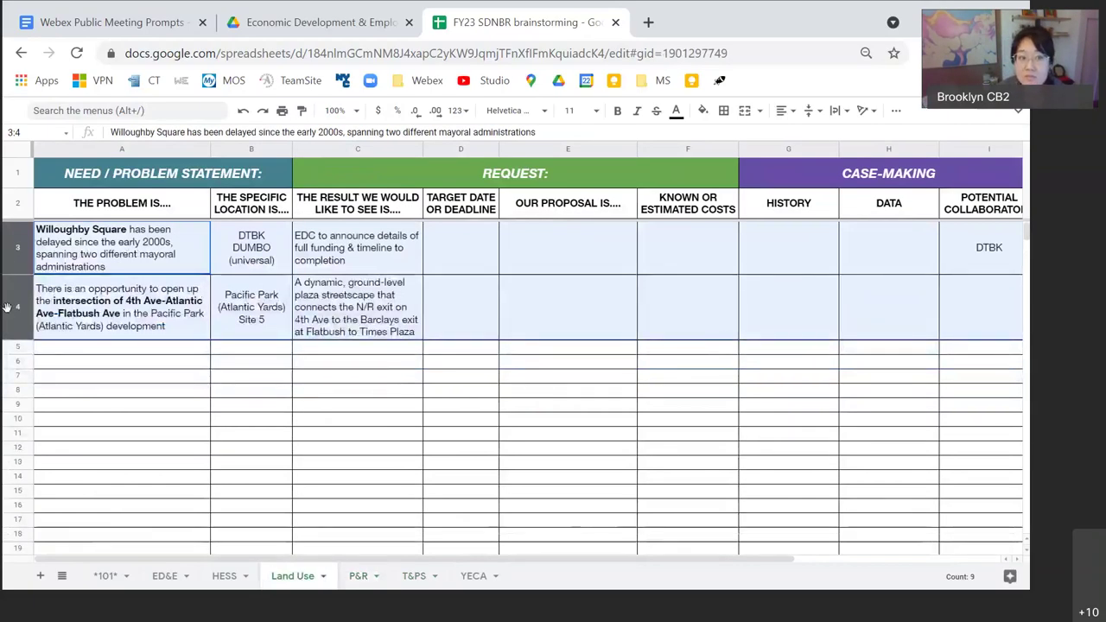
{"action": "key", "text": "Down"}
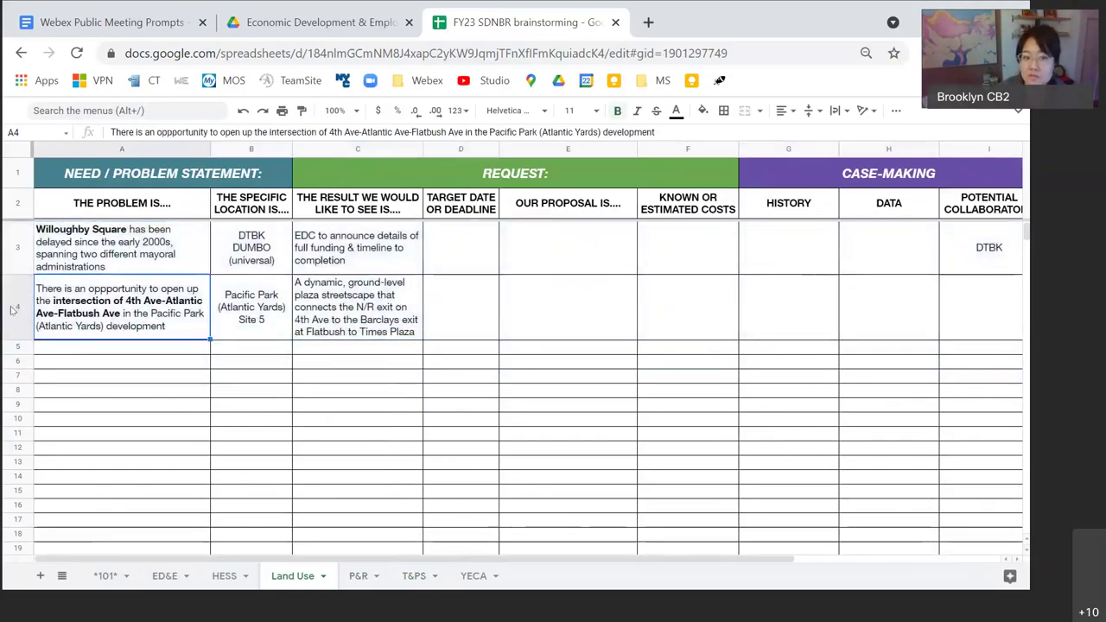
{"action": "left_click_drag", "start_coordinate": [13, 309], "coordinate": [9, 251]}
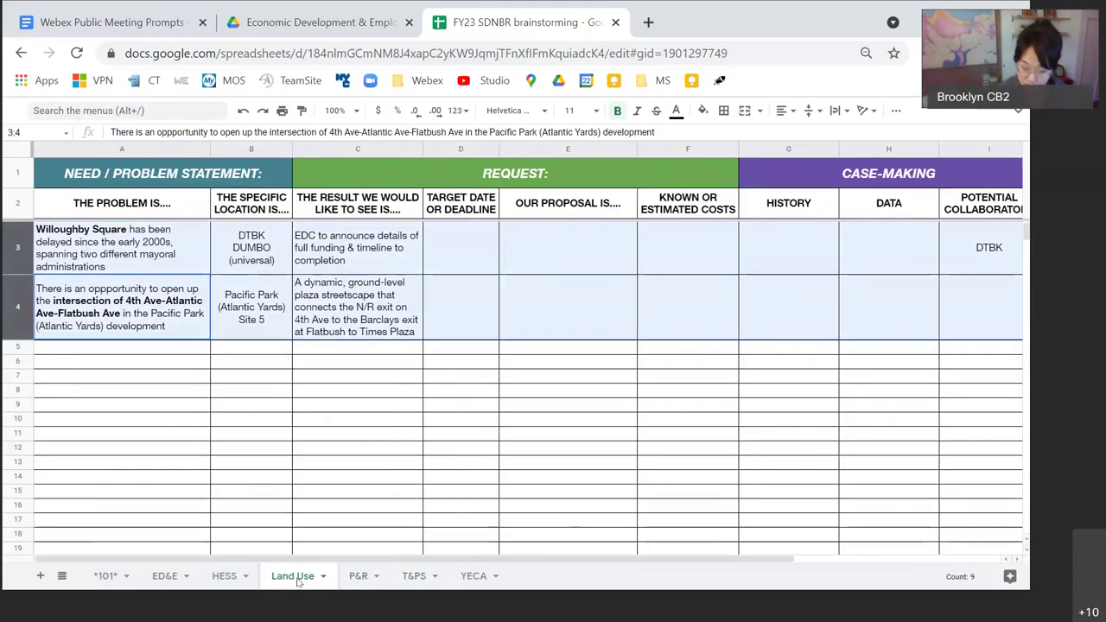
{"action": "left_click", "coordinate": [224, 576]}
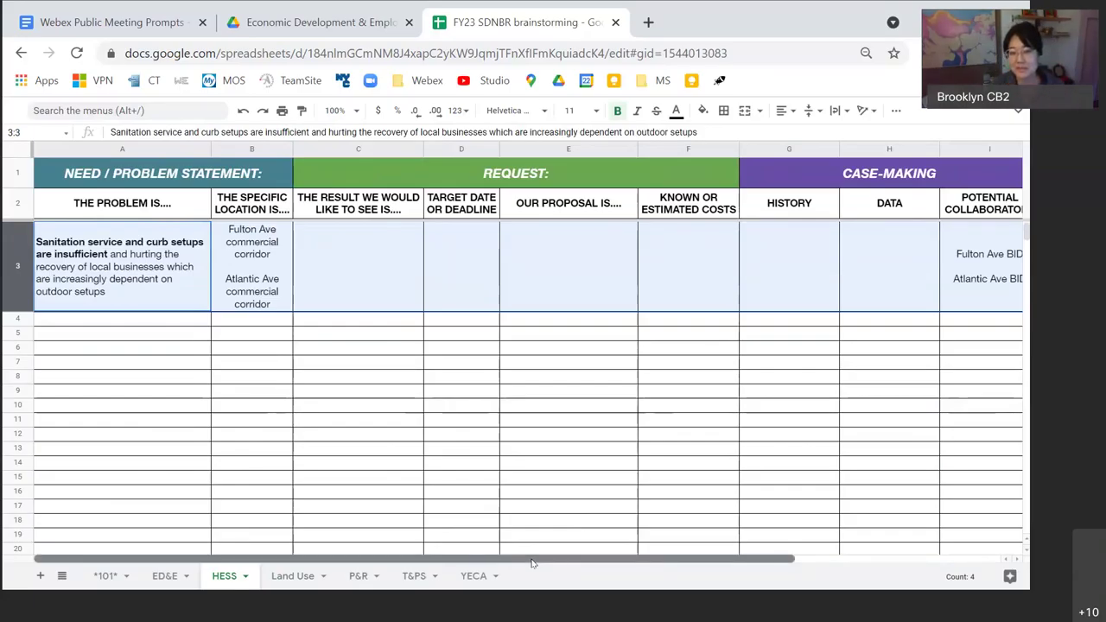
{"action": "left_click_drag", "start_coordinate": [533, 562], "coordinate": [170, 597]}
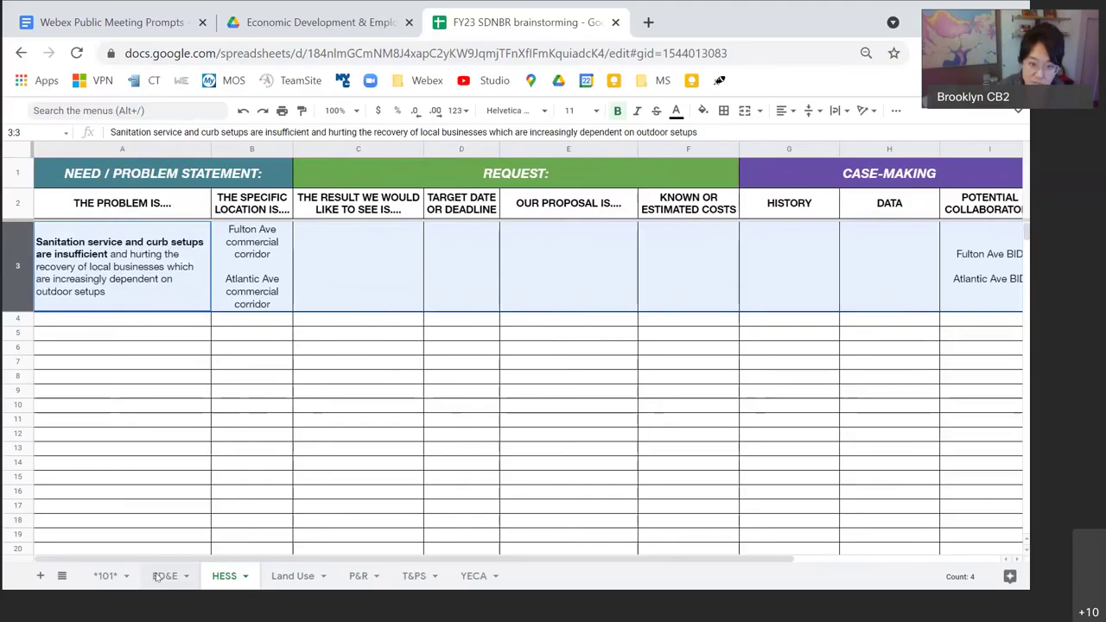
Step: On the ED&E sheet, highlight rows 3 to 6 together and go through their problem statements one by one
{"action": "left_click", "coordinate": [158, 578]}
{"action": "scroll", "coordinate": [222, 449], "scroll_direction": "up", "scroll_amount": 3}
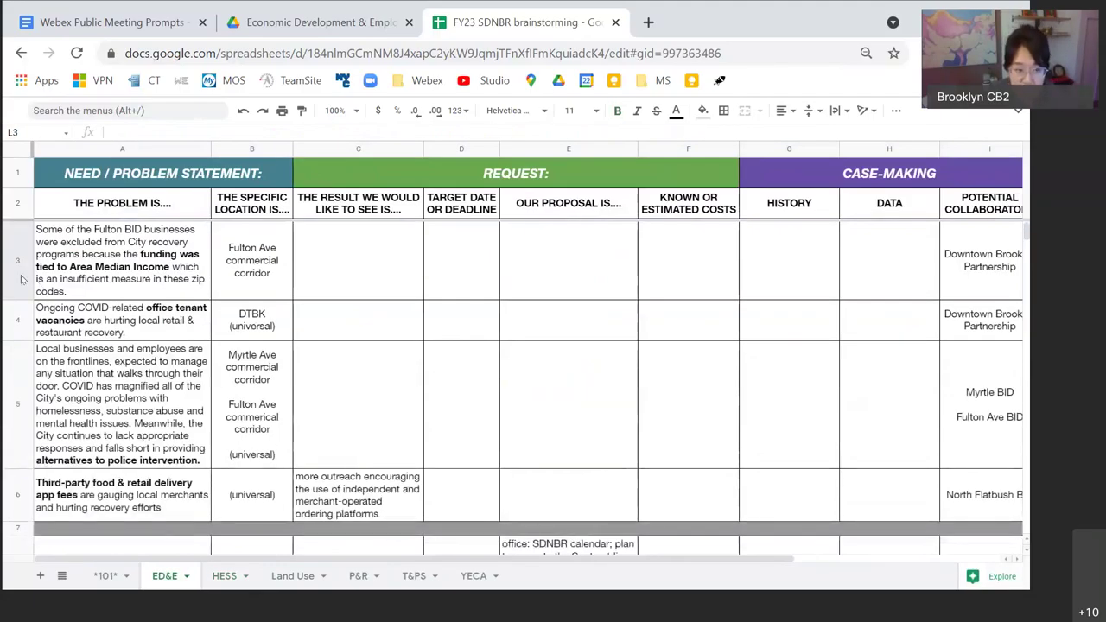
{"action": "left_click_drag", "start_coordinate": [21, 277], "coordinate": [31, 489]}
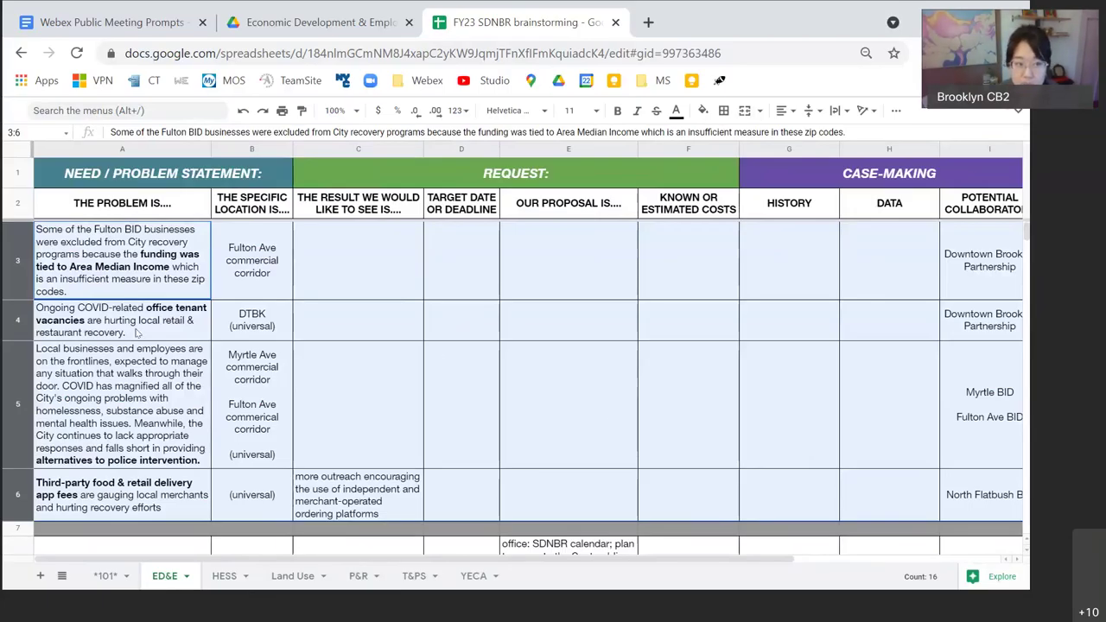
{"action": "left_click", "coordinate": [127, 283]}
{"action": "left_click", "coordinate": [11, 278]}
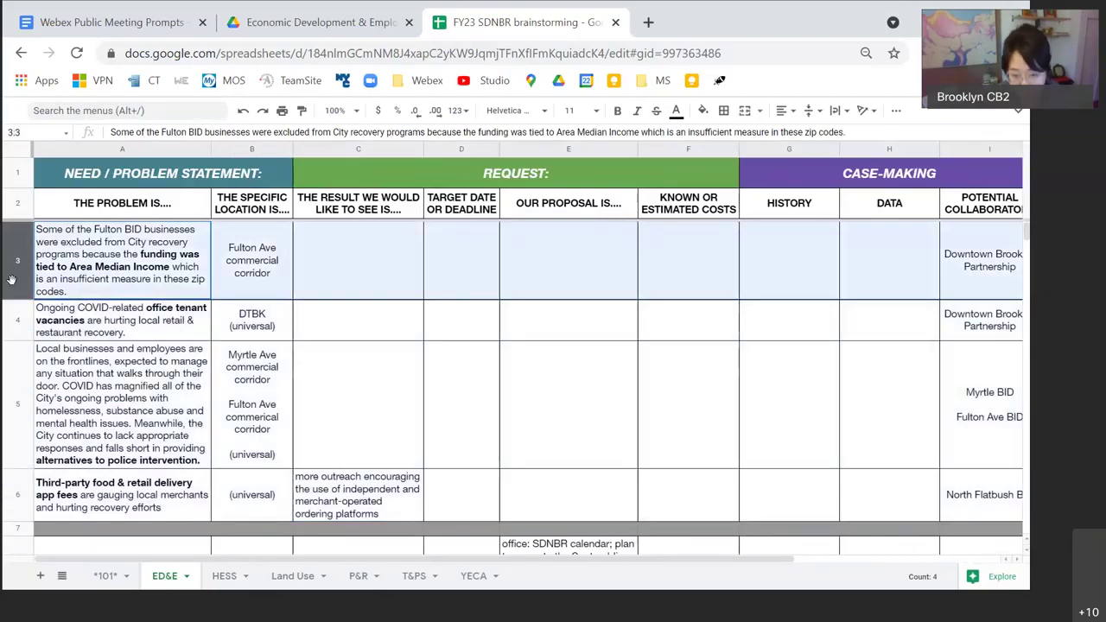
{"action": "left_click", "coordinate": [9, 320]}
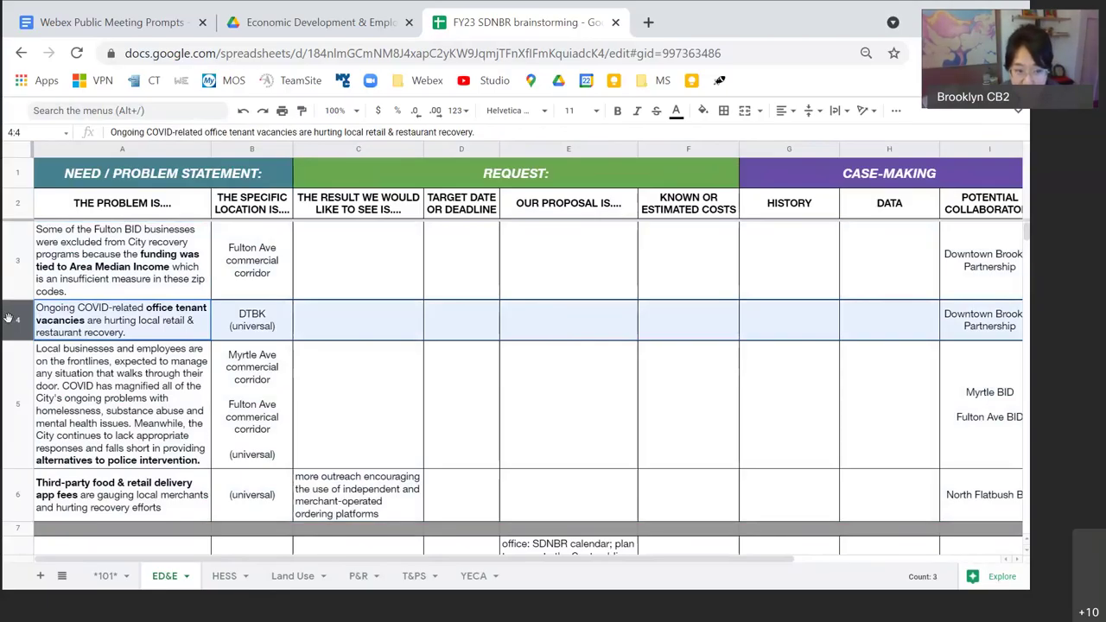
{"action": "left_click", "coordinate": [150, 399]}
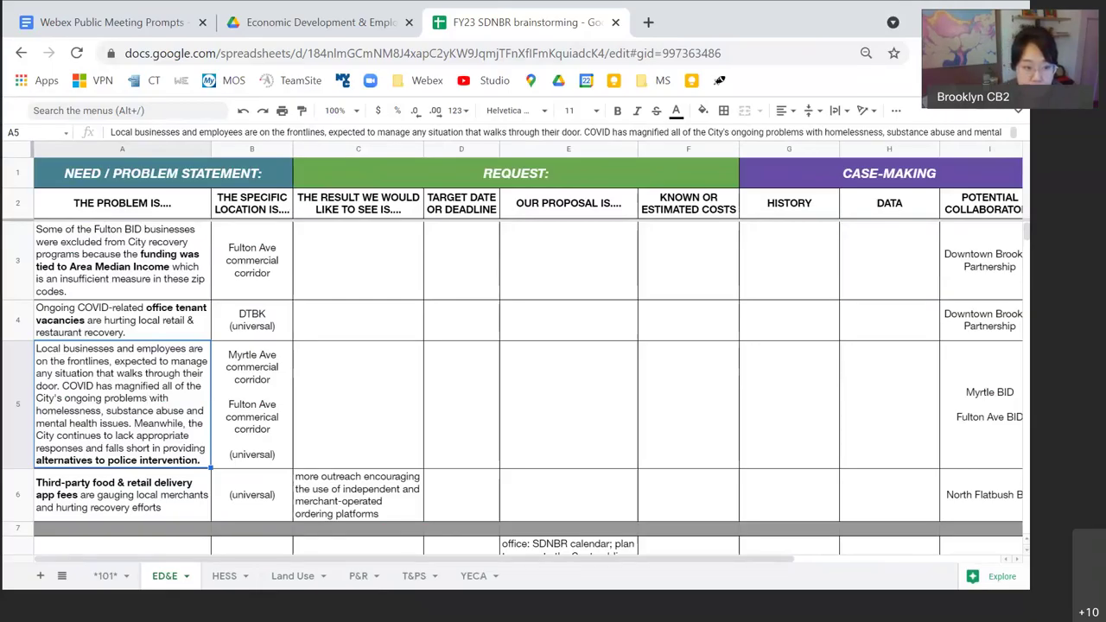
{"action": "left_click", "coordinate": [8, 501]}
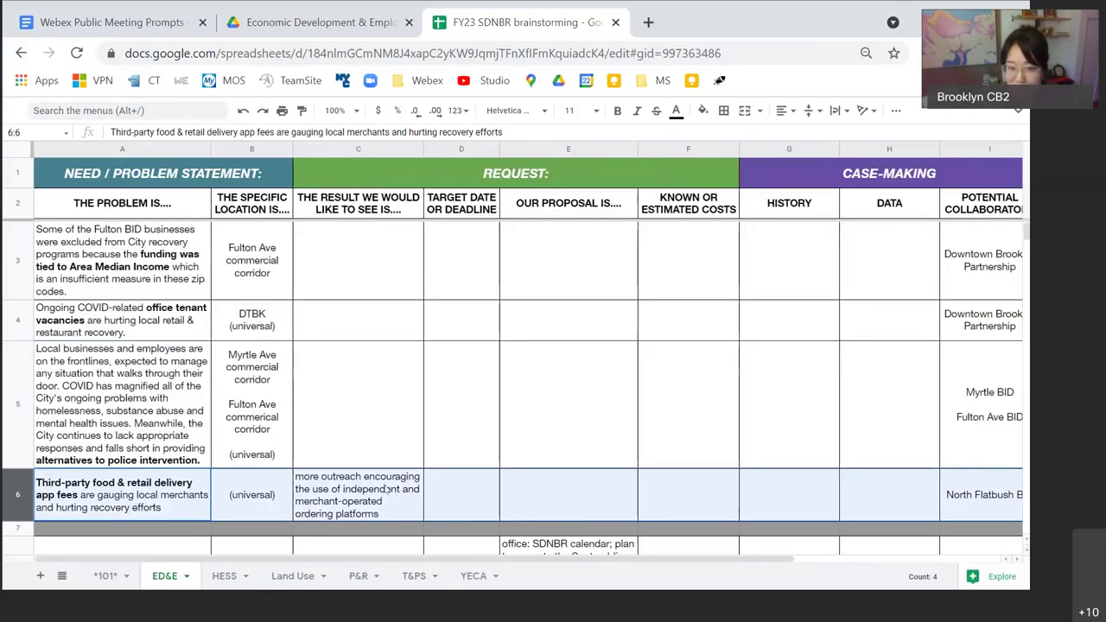
Step: Select the proposal cell E6 on the ED&E sheet and look over the proposal notes beneath the grey divider row
{"action": "left_click", "coordinate": [533, 506]}
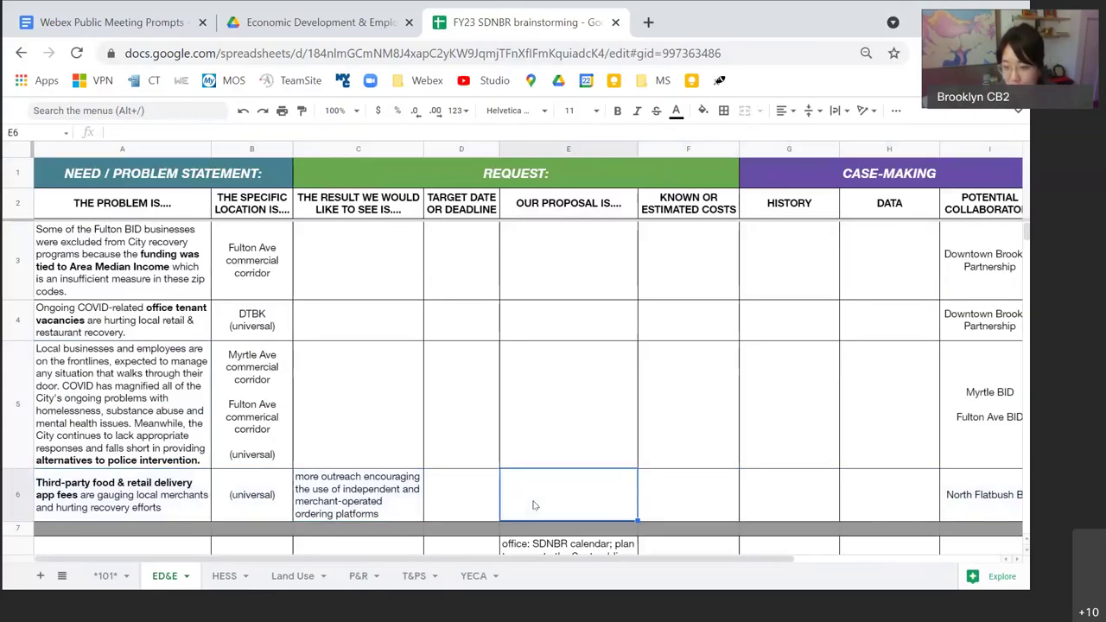
{"action": "scroll", "coordinate": [525, 497], "scroll_direction": "down", "scroll_amount": 3}
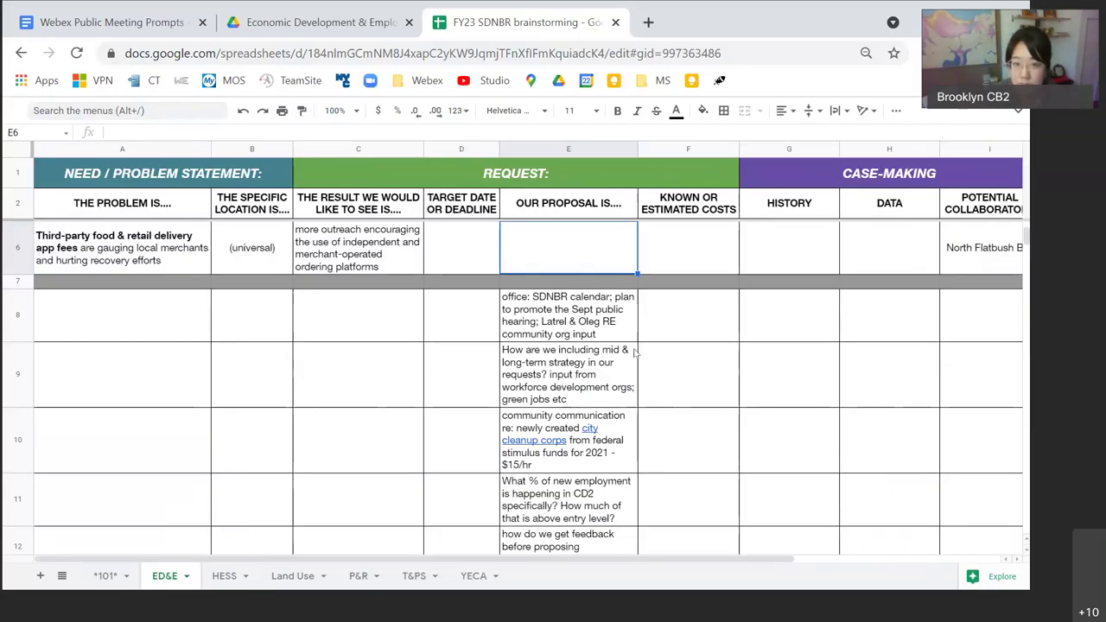
{"action": "scroll", "coordinate": [697, 345], "scroll_direction": "up", "scroll_amount": 3}
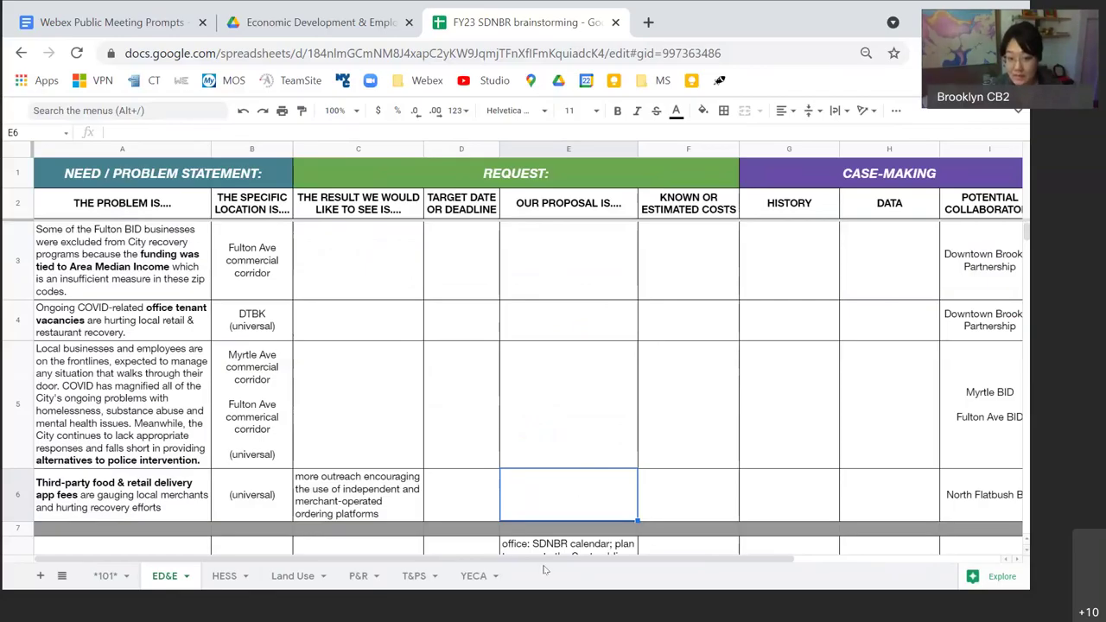
Step: View the ED&E sheet's Case-Making and Office Notes columns, and return to the problem statement column
{"action": "left_click_drag", "start_coordinate": [662, 558], "coordinate": [778, 557]}
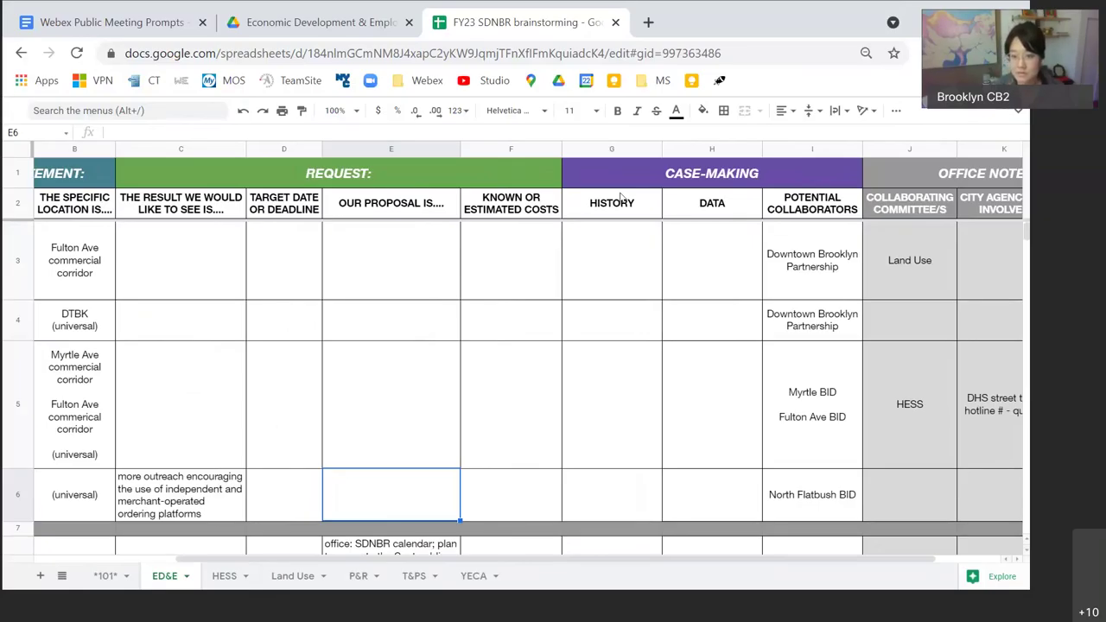
{"action": "left_click_drag", "start_coordinate": [503, 558], "coordinate": [570, 558]}
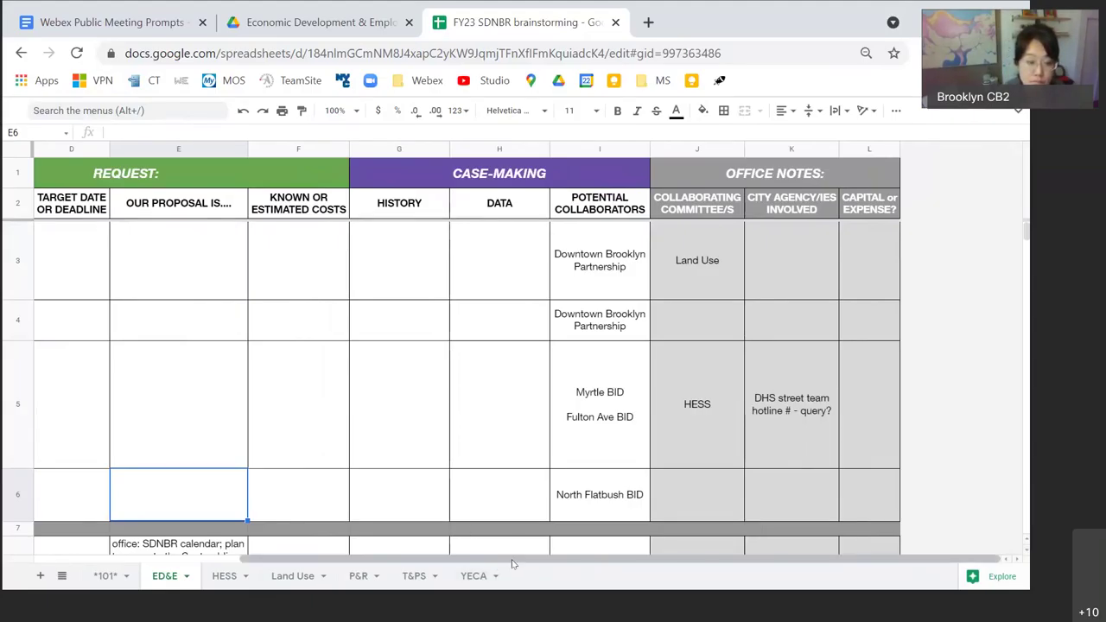
{"action": "left_click_drag", "start_coordinate": [511, 564], "coordinate": [304, 561]}
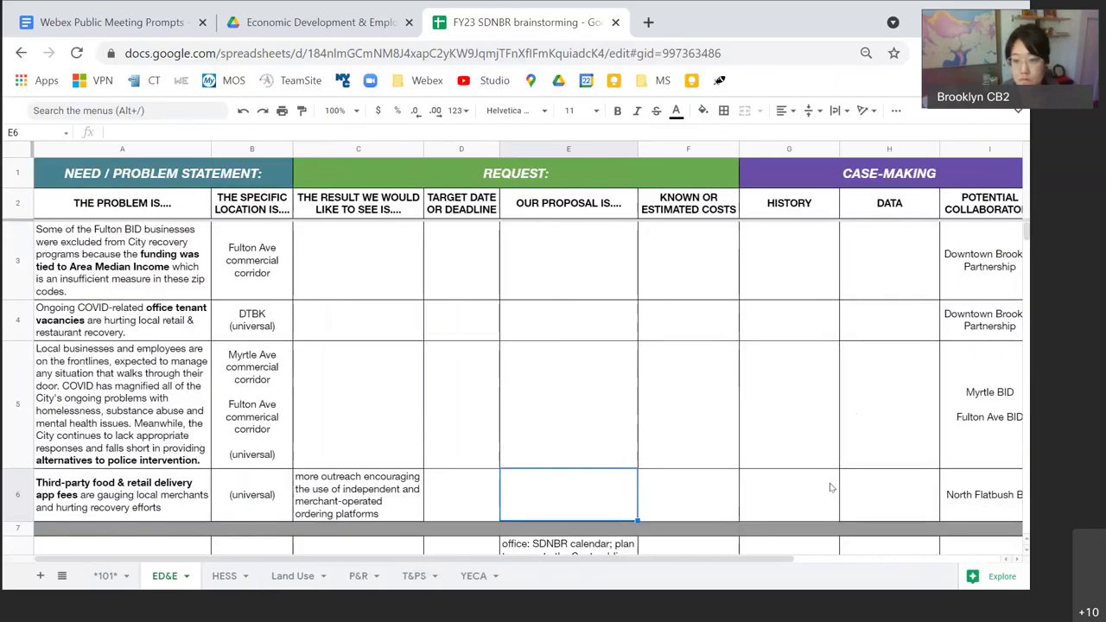